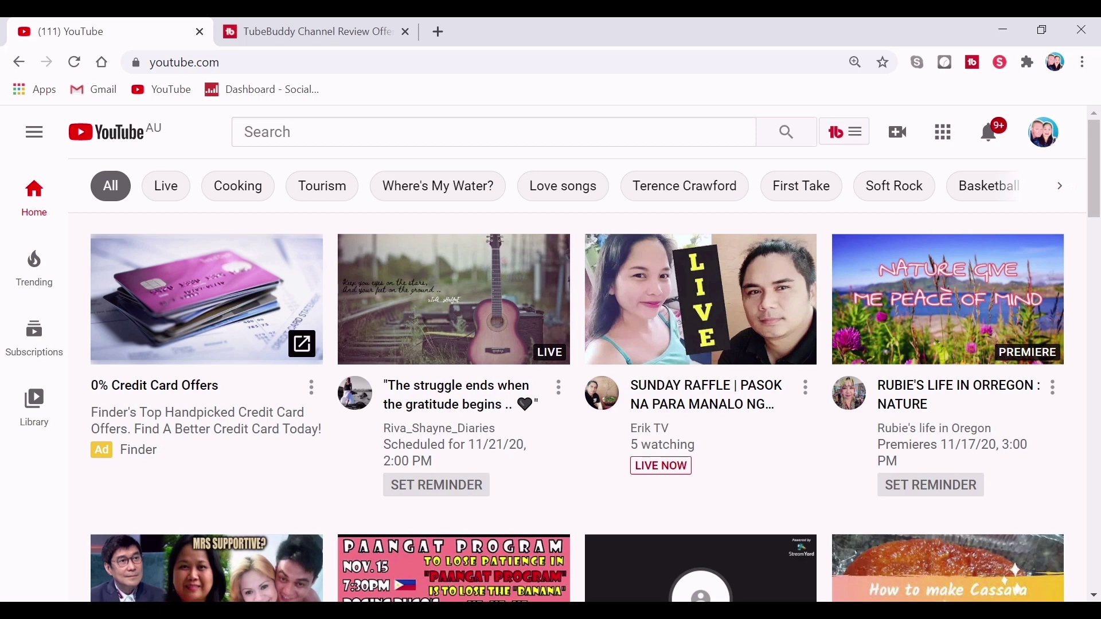
# Go from the account menu into YouTube Studio and show the channel's Videos list
pyautogui.click(1044, 135)
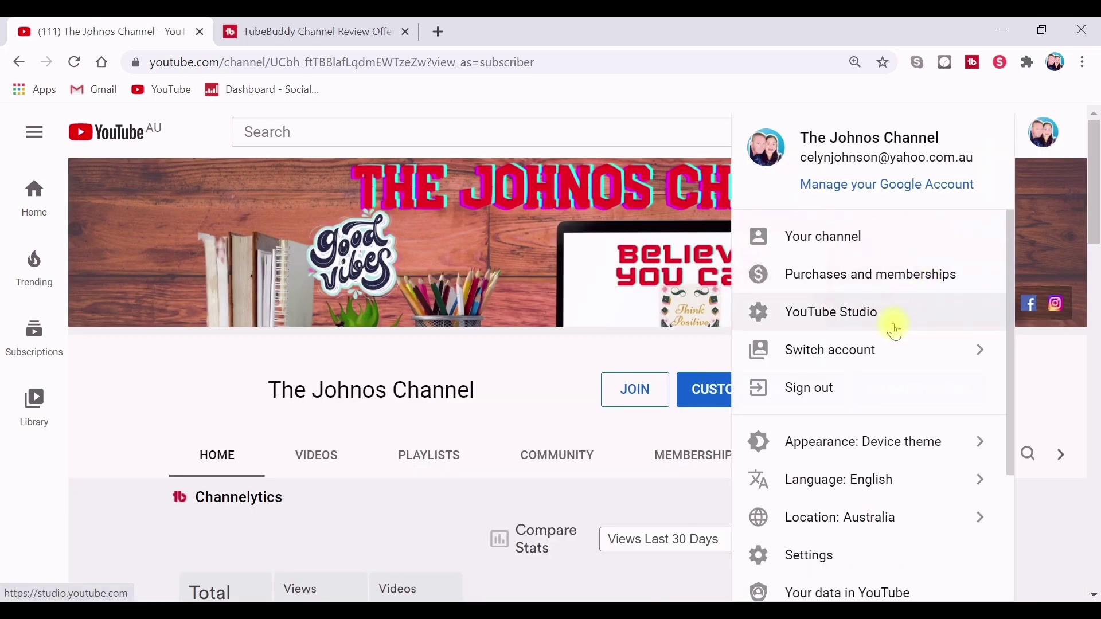
pyautogui.click(894, 316)
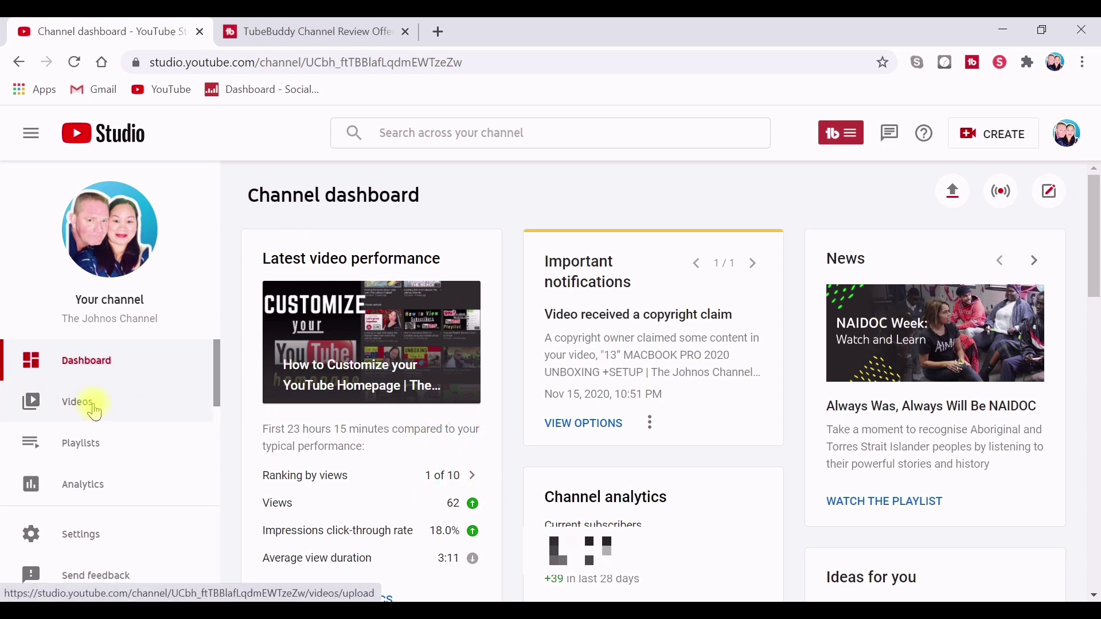
pyautogui.click(94, 412)
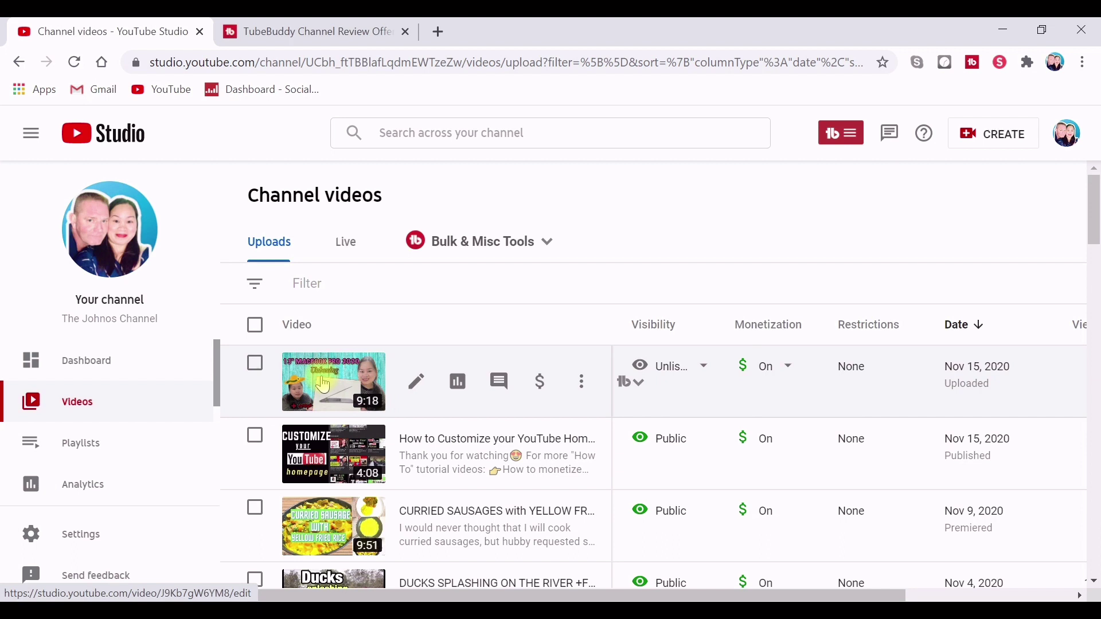
# Open the MacBook Pro 2020 unboxing video's details and review its description, thumbnail, playlist and visibility
pyautogui.click(324, 384)
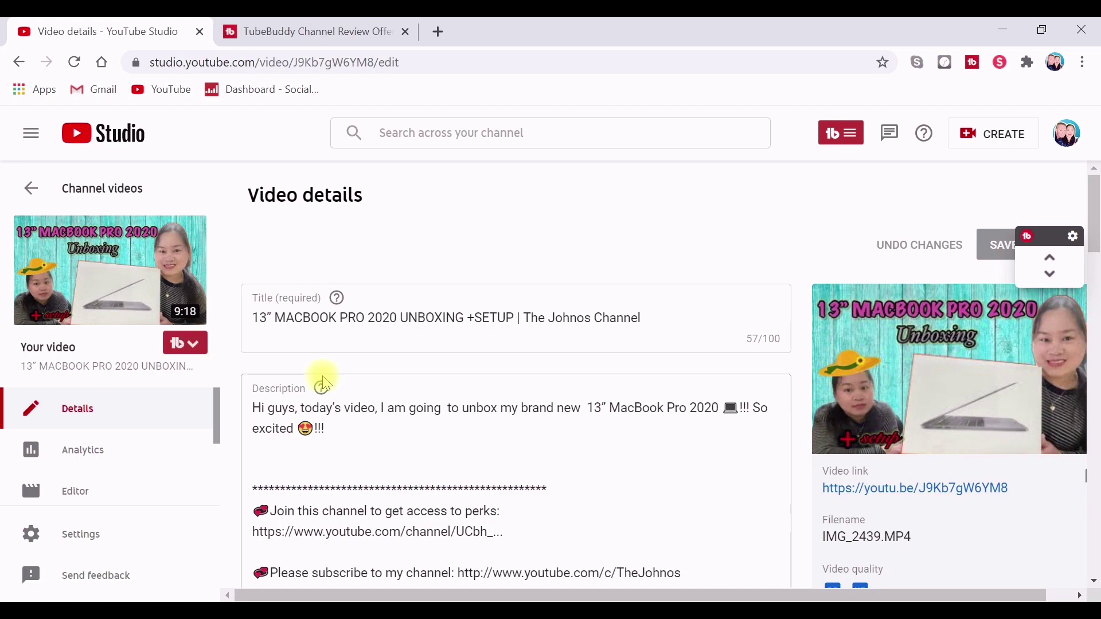
pyautogui.scroll(-5, 512, 355)
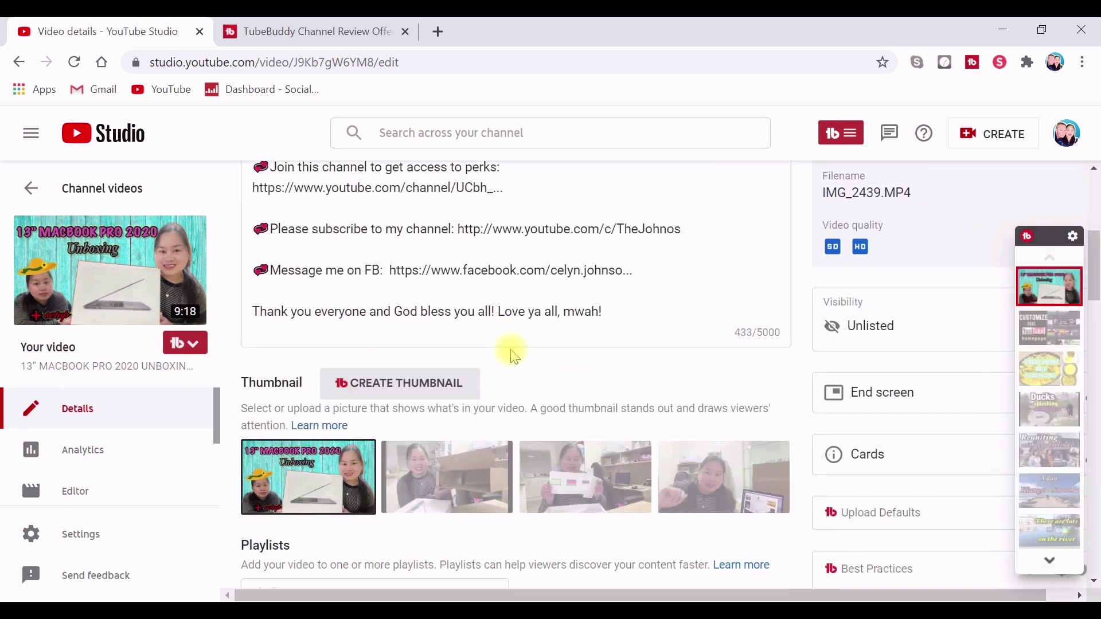
pyautogui.scroll(-5, 507, 374)
pyautogui.scroll(-3, 504, 369)
pyautogui.scroll(15, 505, 369)
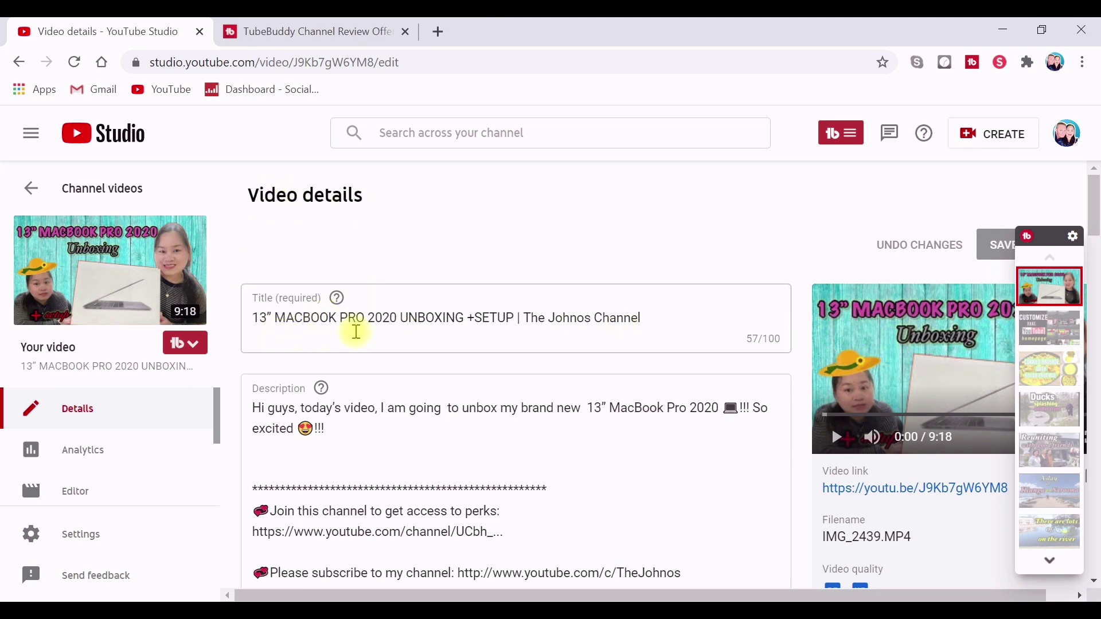
pyautogui.scroll(-3, 428, 445)
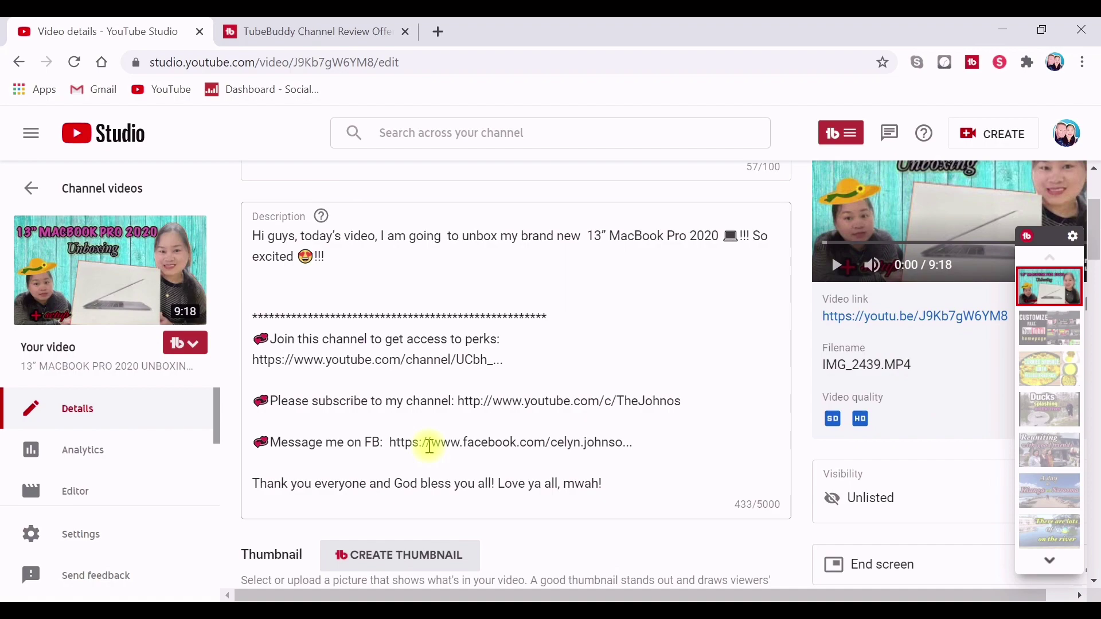
pyautogui.scroll(-3, 429, 446)
pyautogui.scroll(-3, 429, 447)
pyautogui.scroll(-3, 431, 449)
pyautogui.scroll(-5, 430, 450)
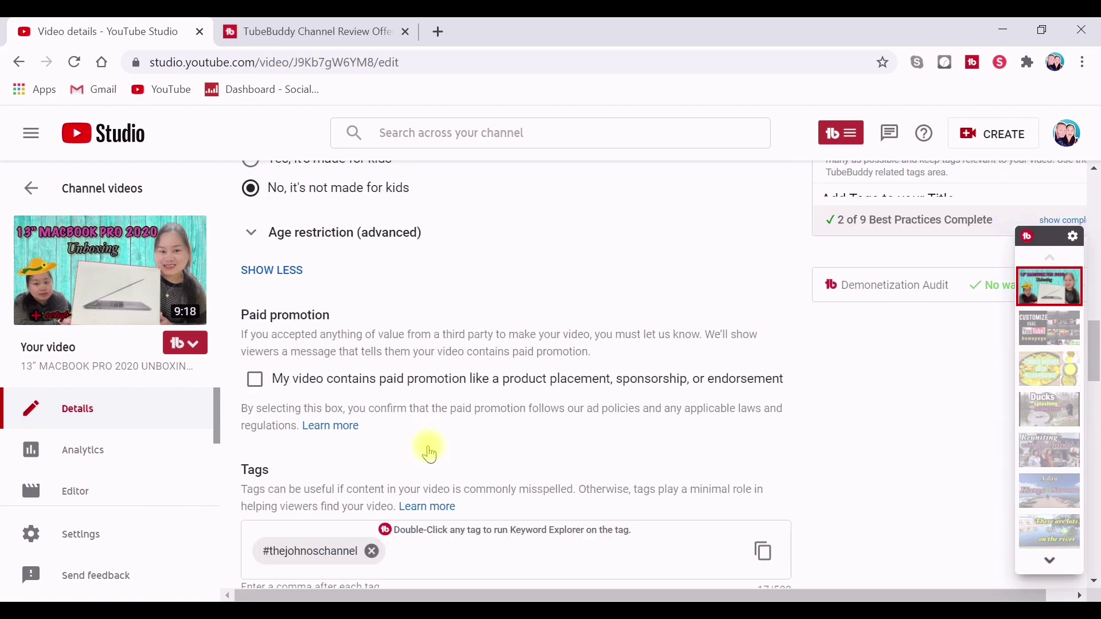
pyautogui.scroll(-5, 427, 448)
pyautogui.scroll(-3, 421, 448)
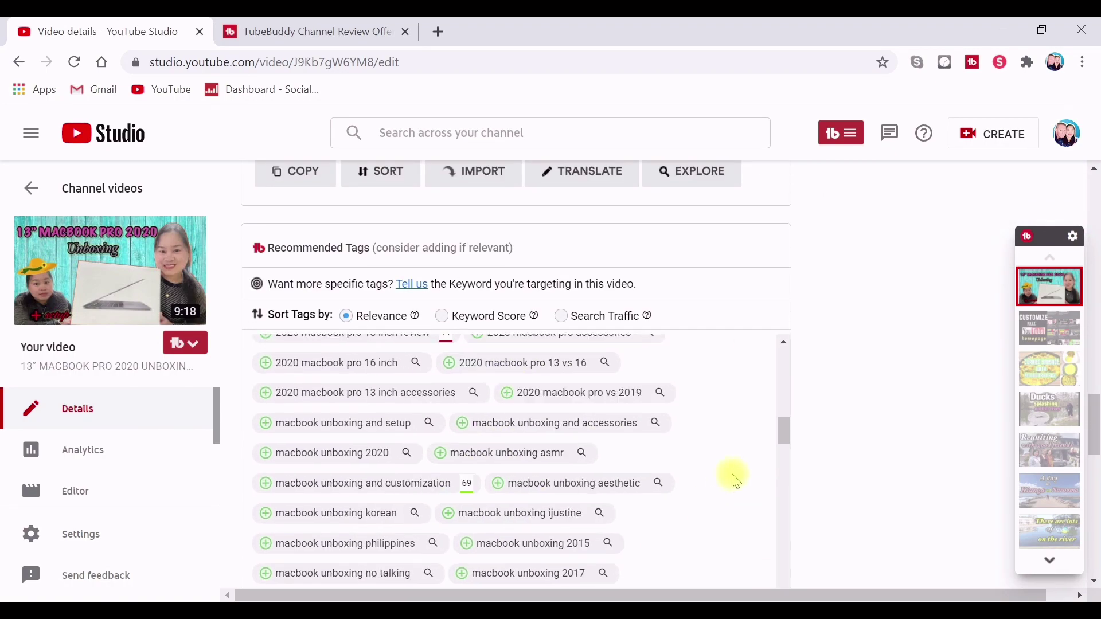
pyautogui.scroll(10, 837, 467)
pyautogui.scroll(3, 751, 430)
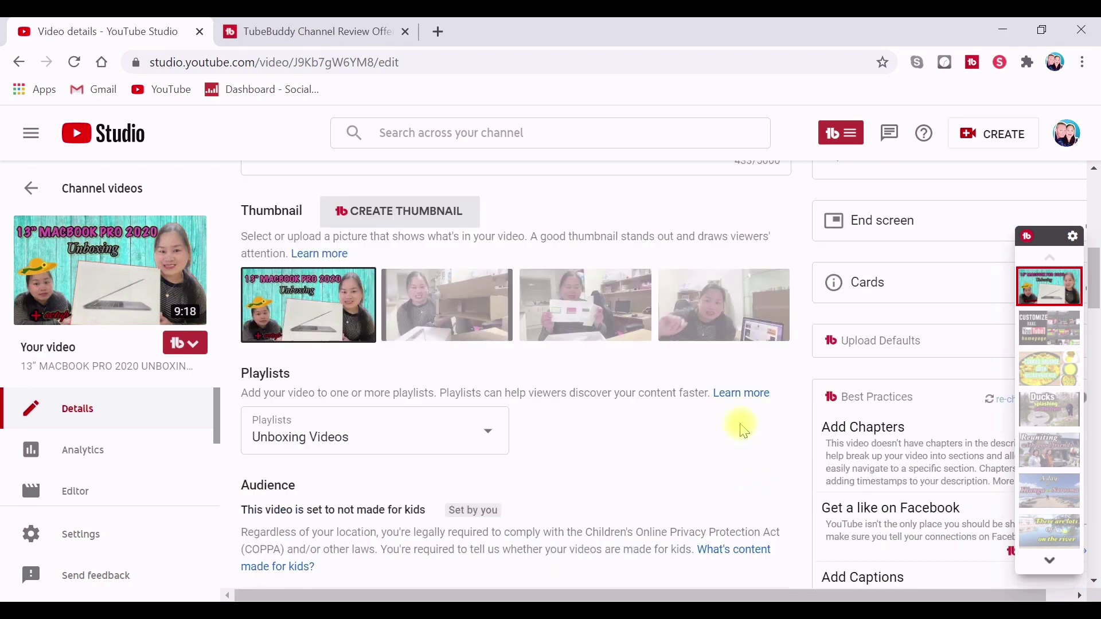
pyautogui.scroll(3, 729, 414)
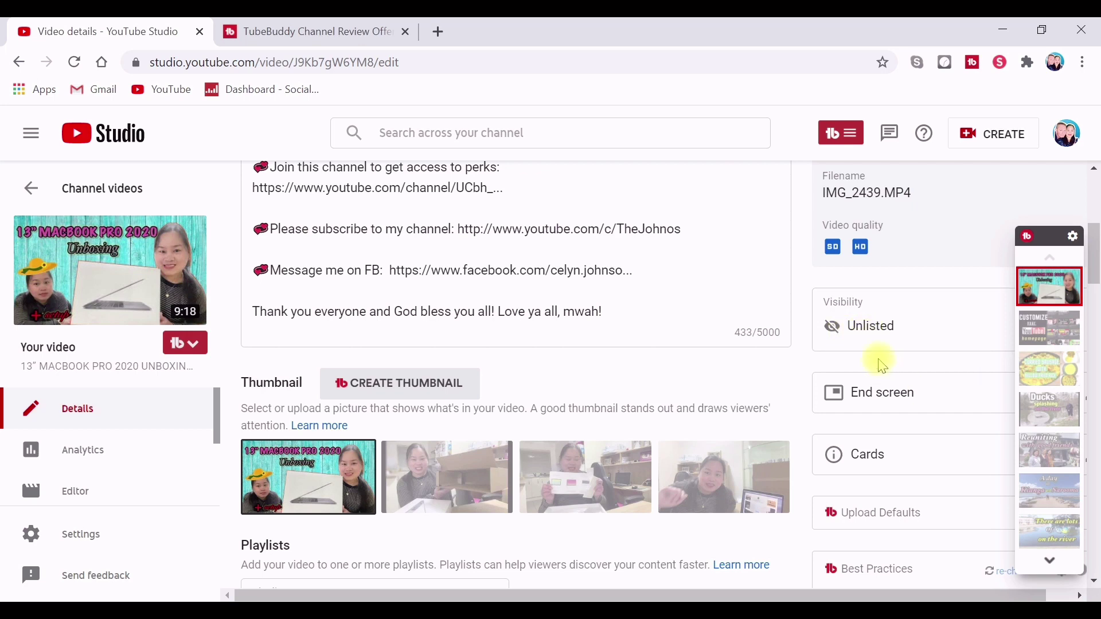
# Switch the video's visibility from Unlisted to Schedule, after trying Public and instant Premiere
pyautogui.click(848, 334)
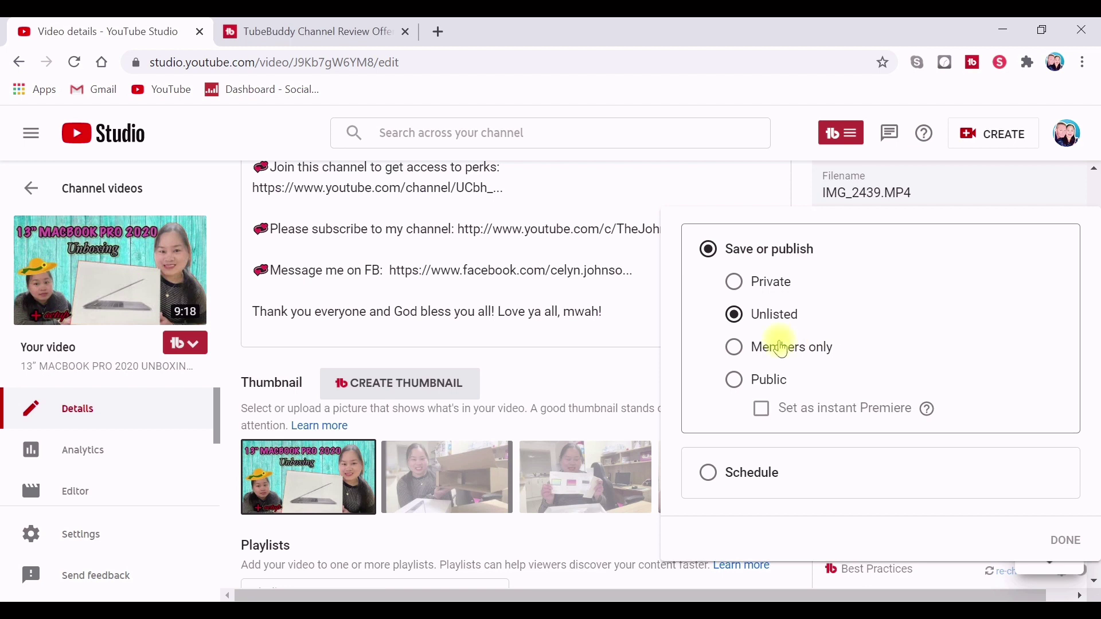
pyautogui.click(734, 383)
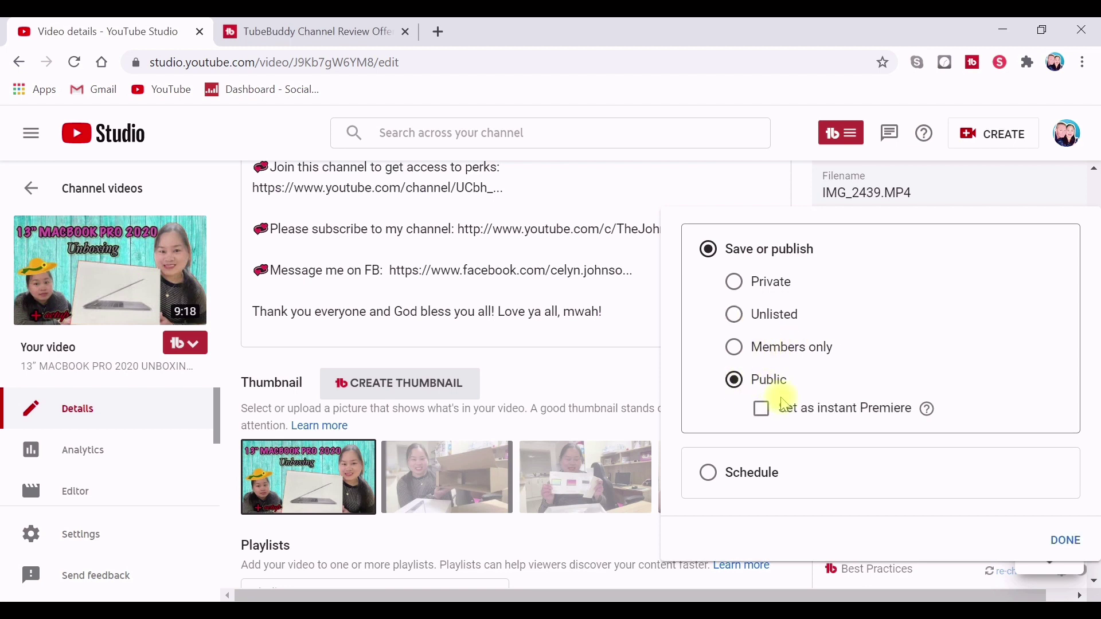
pyautogui.click(763, 411)
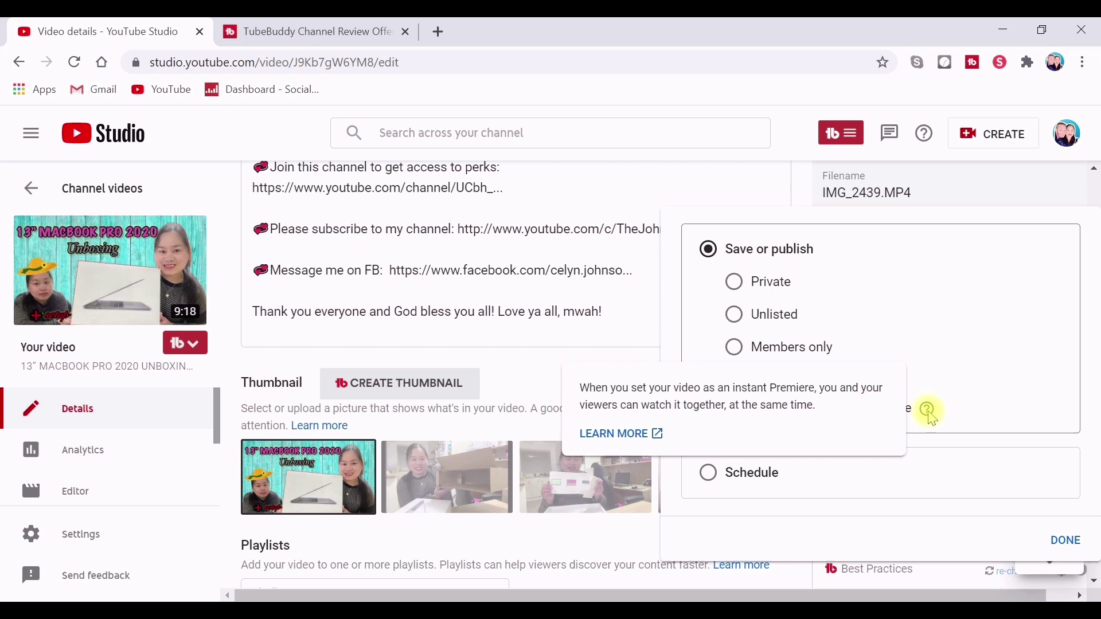
pyautogui.click(713, 475)
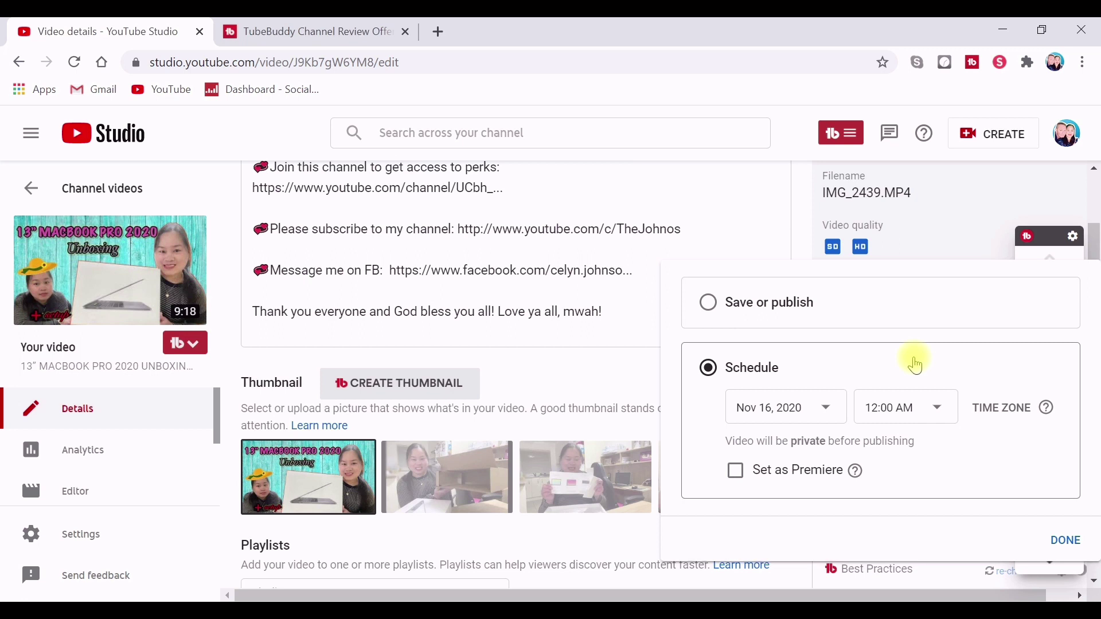
# Schedule the video as a Premiere for Nov 16, 2020 at 7:00 PM and confirm
pyautogui.click(824, 414)
pyautogui.click(691, 245)
pyautogui.click(824, 414)
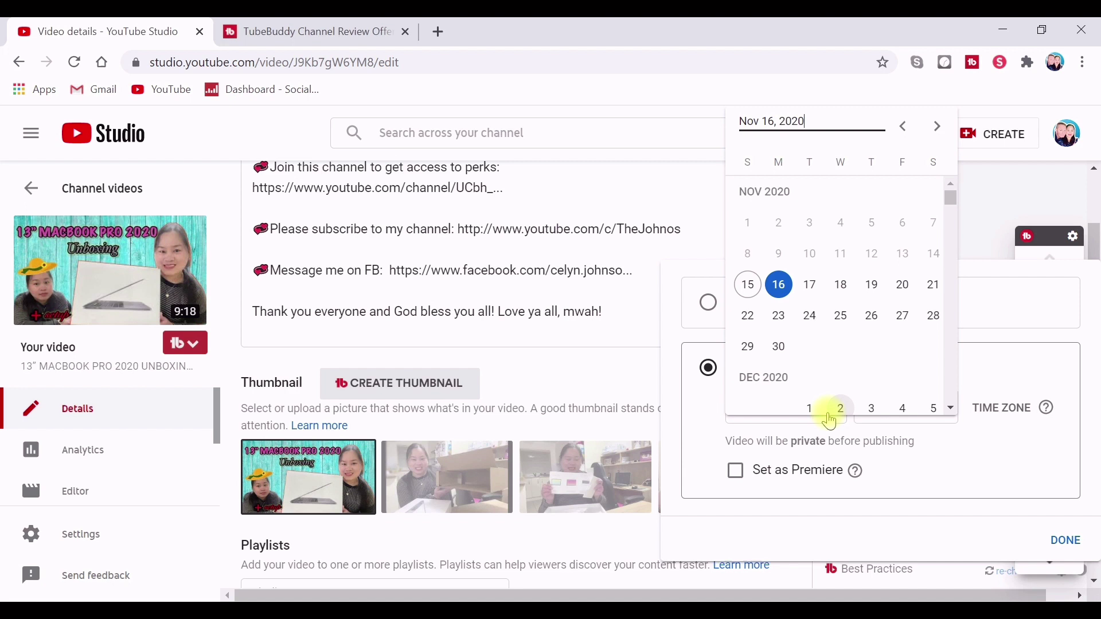
pyautogui.click(784, 292)
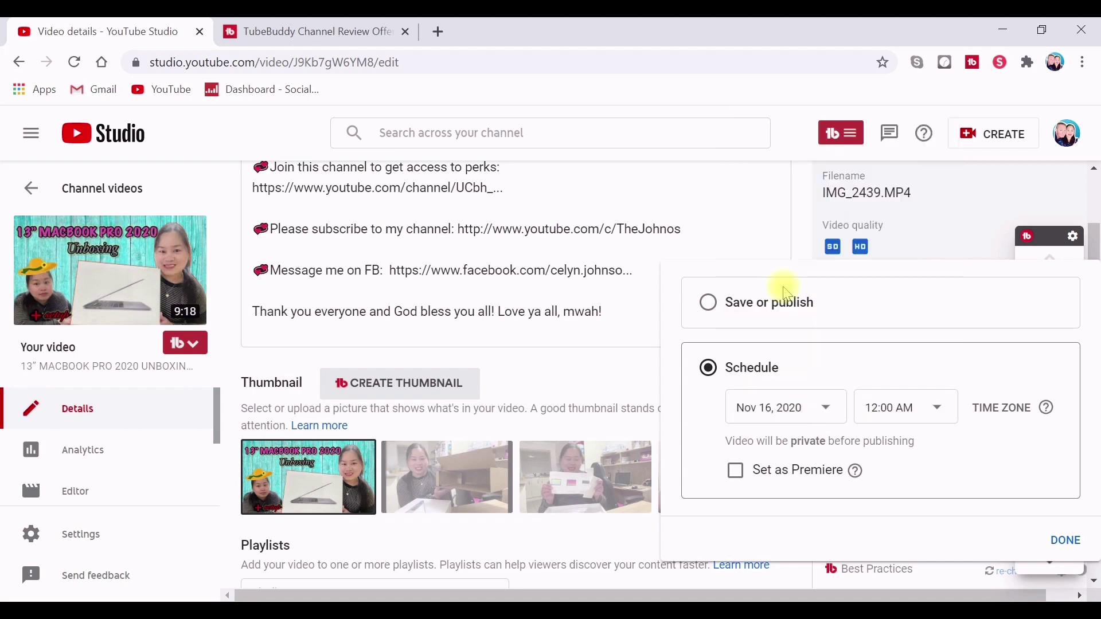
pyautogui.click(936, 411)
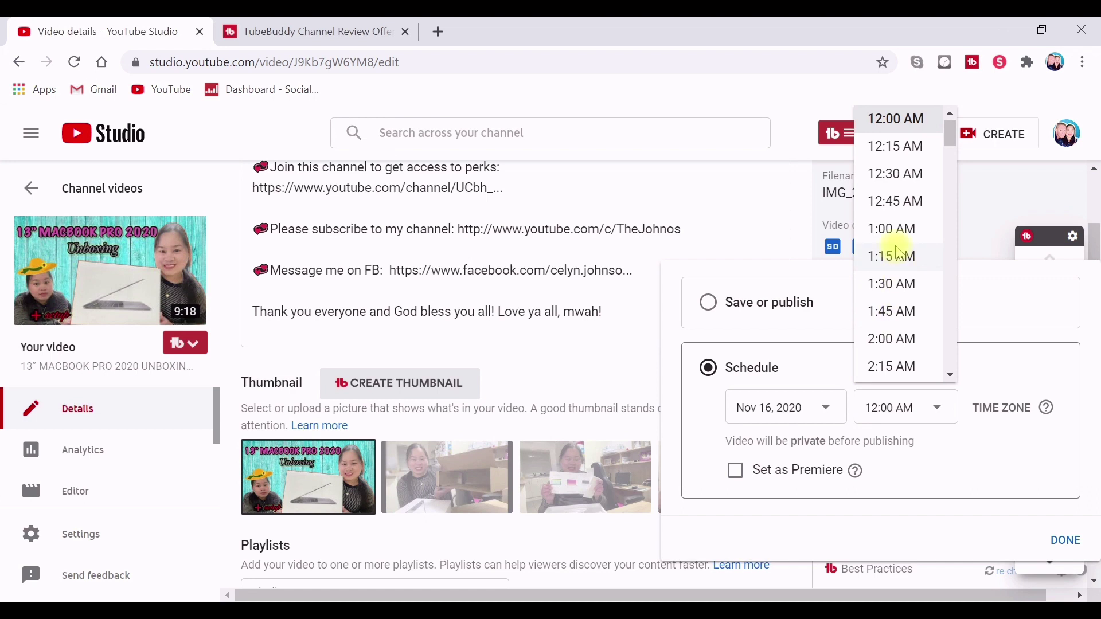
pyautogui.scroll(-5, 899, 252)
pyautogui.scroll(-9, 904, 253)
pyautogui.scroll(-15, 905, 283)
pyautogui.scroll(-8, 914, 312)
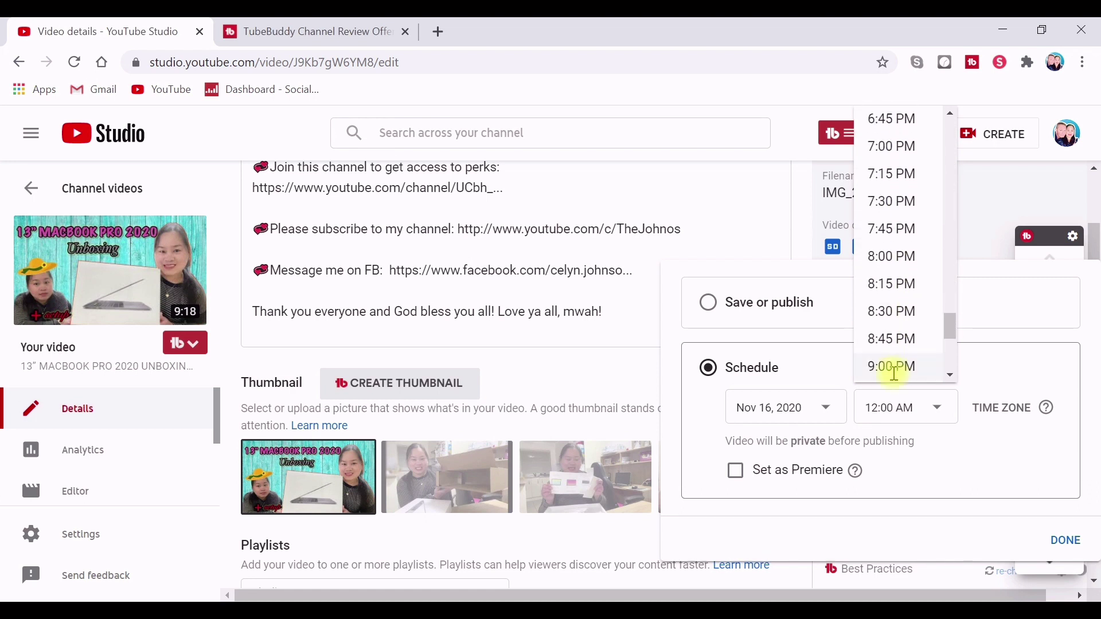
pyautogui.click(891, 148)
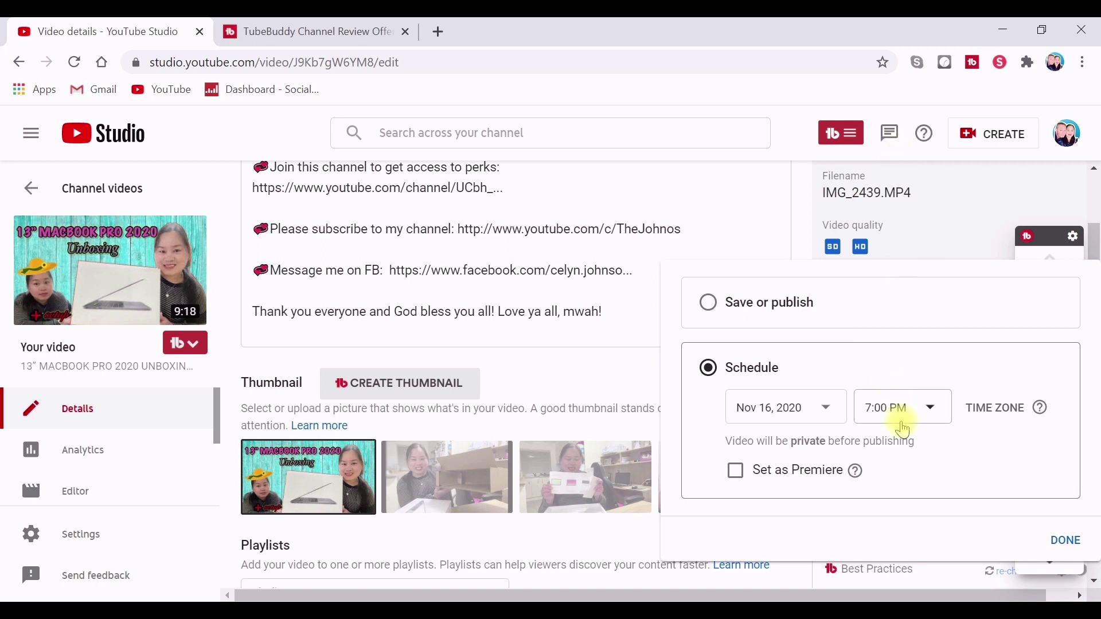
pyautogui.click(737, 473)
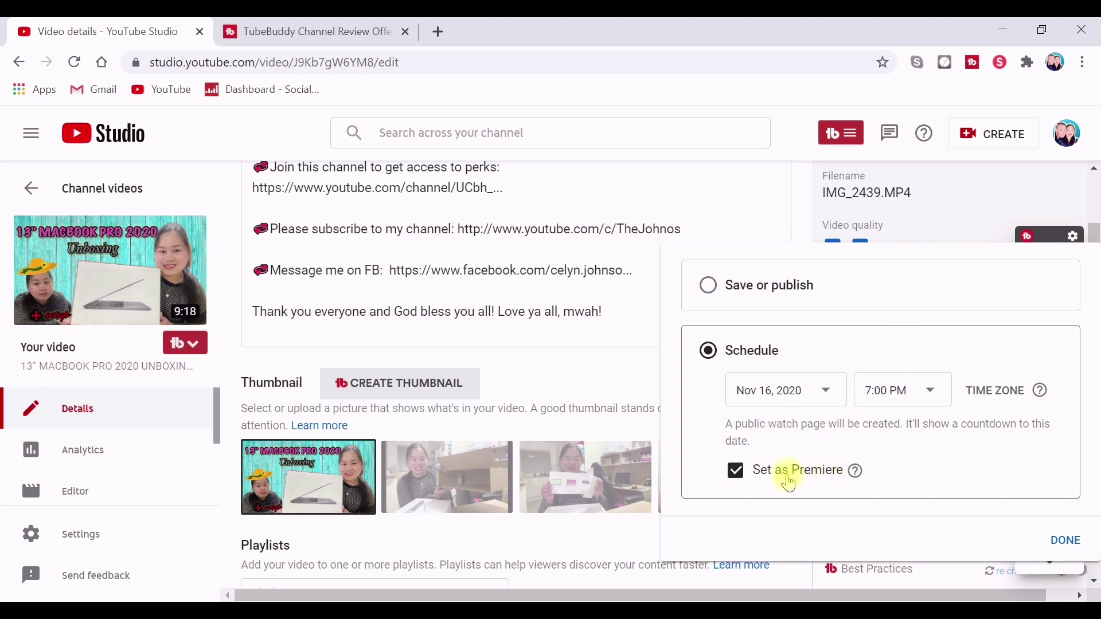
pyautogui.click(1065, 549)
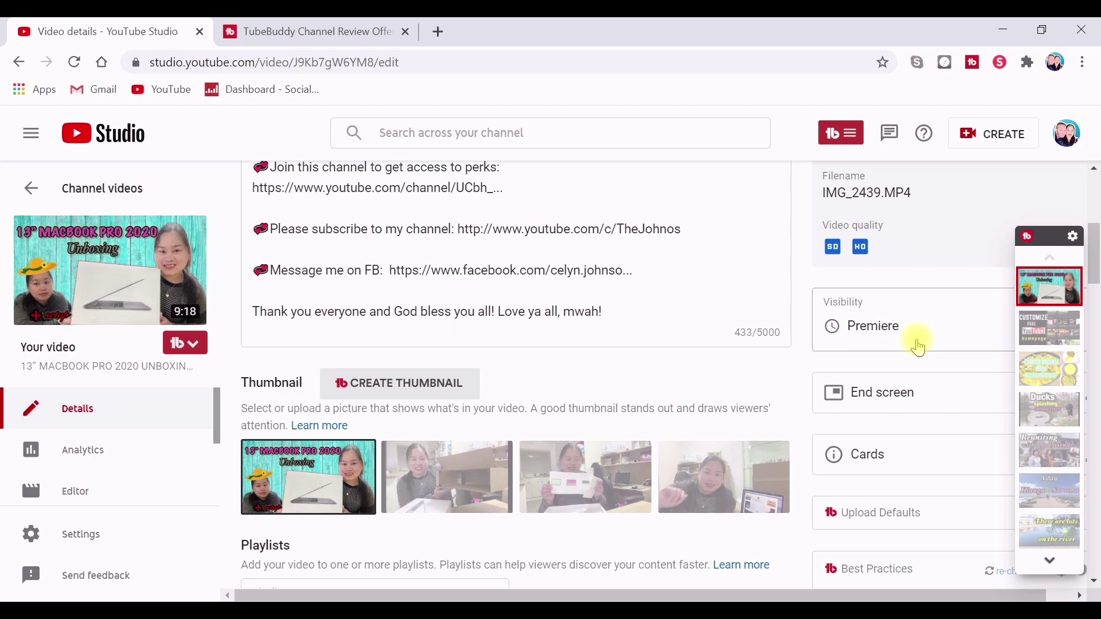
# Save the video details so the Premiere schedule takes effect
pyautogui.scroll(-8, 946, 327)
pyautogui.scroll(5, 885, 380)
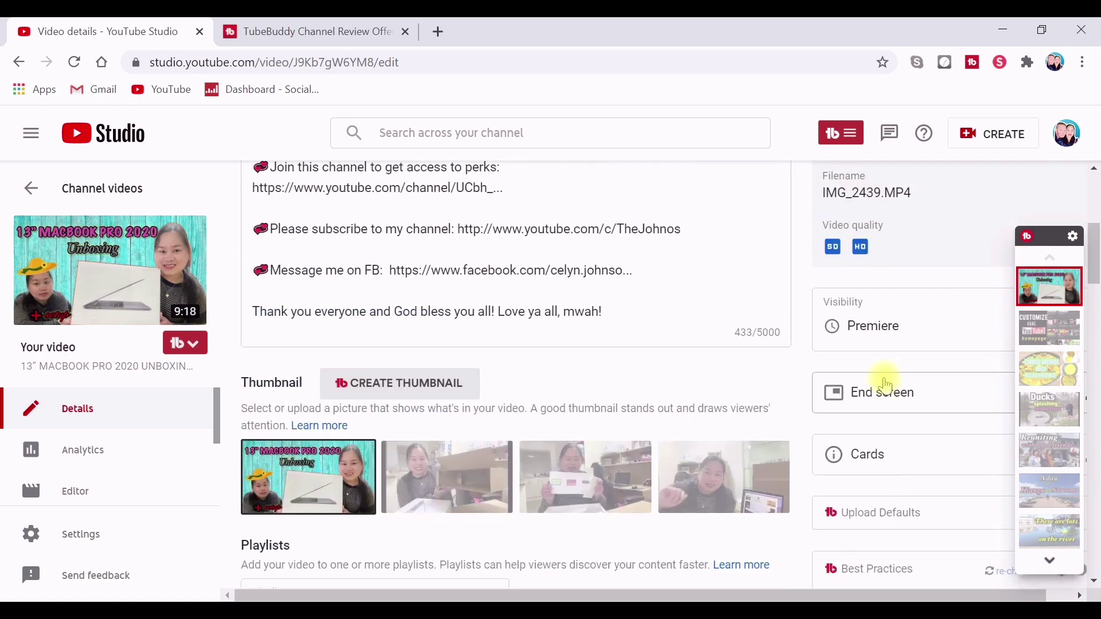
pyautogui.scroll(5, 885, 381)
pyautogui.click(993, 258)
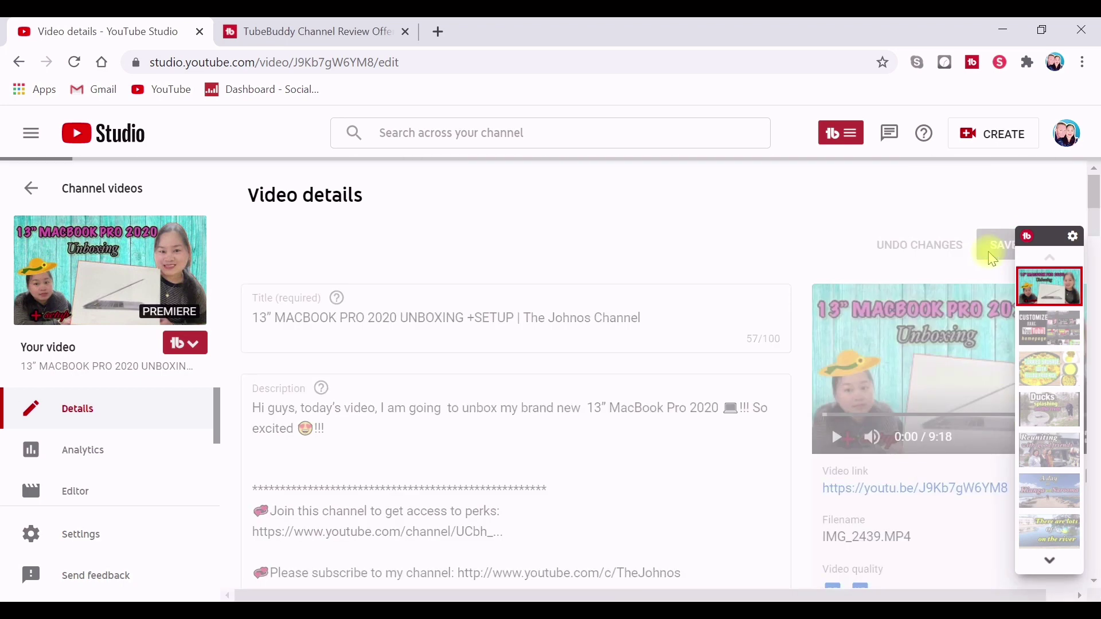
# In a new tab on YouTube, search for 'the johnos channel'
pyautogui.click(438, 32)
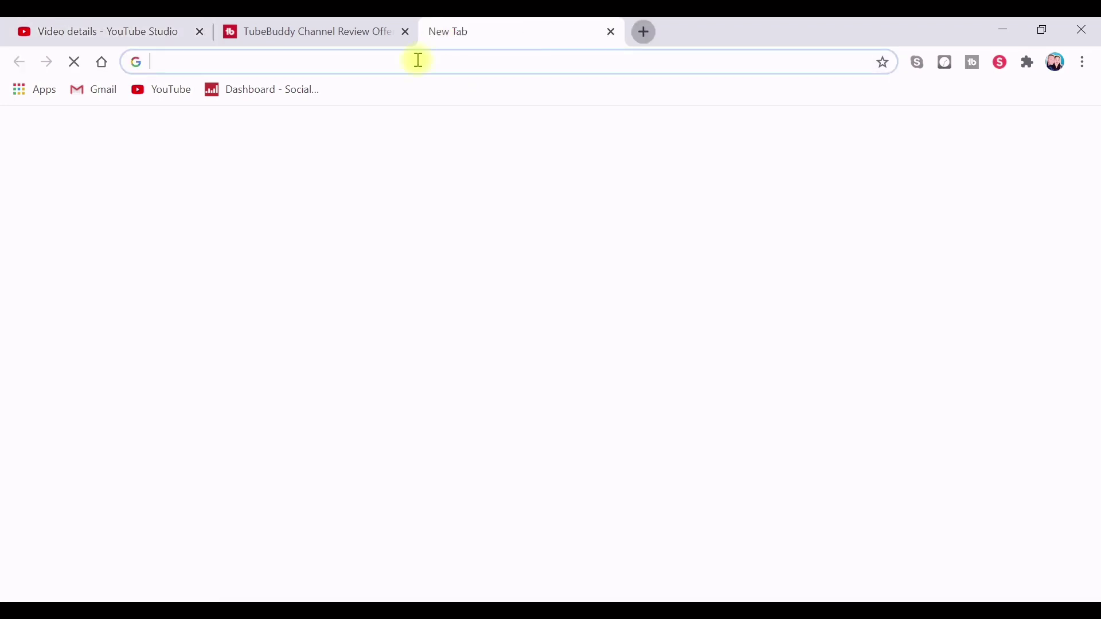
pyautogui.click(174, 94)
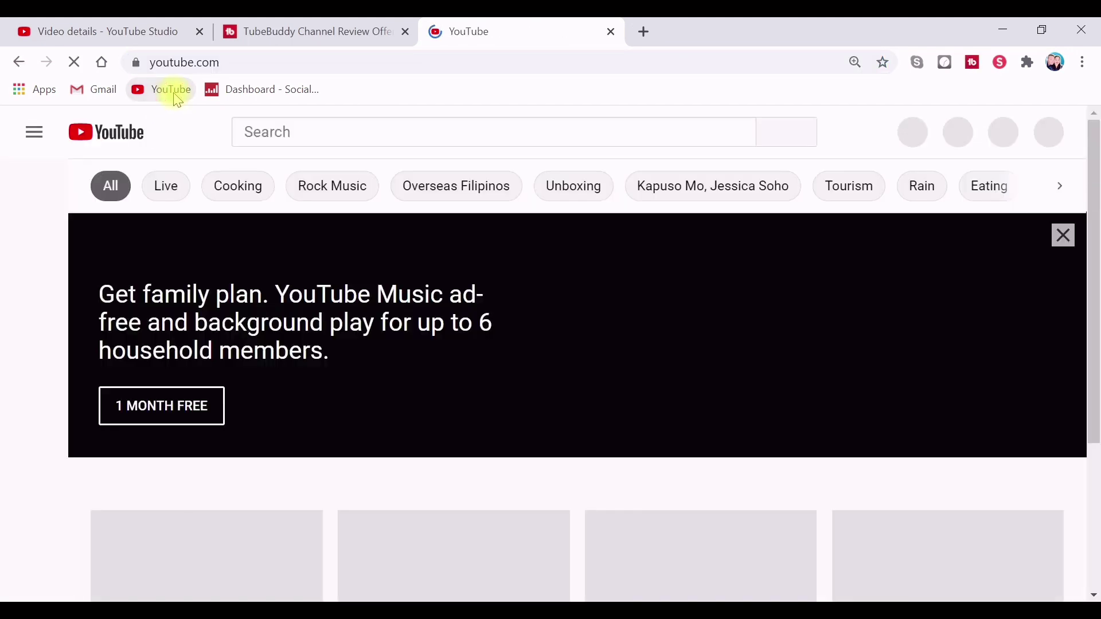
pyautogui.click(284, 133)
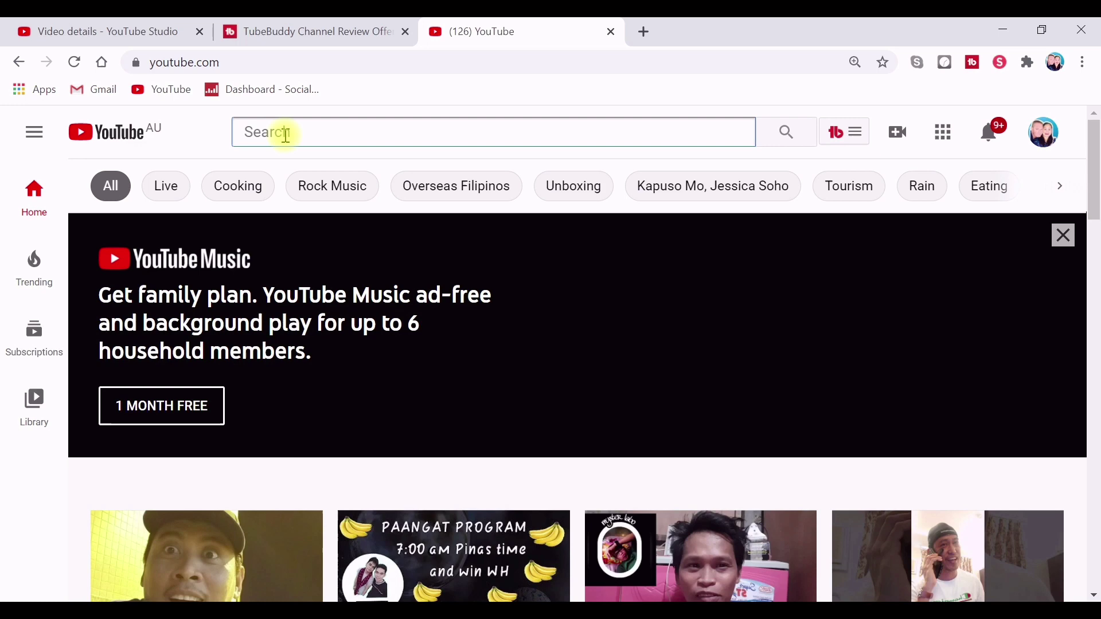
pyautogui.write('the johnos')
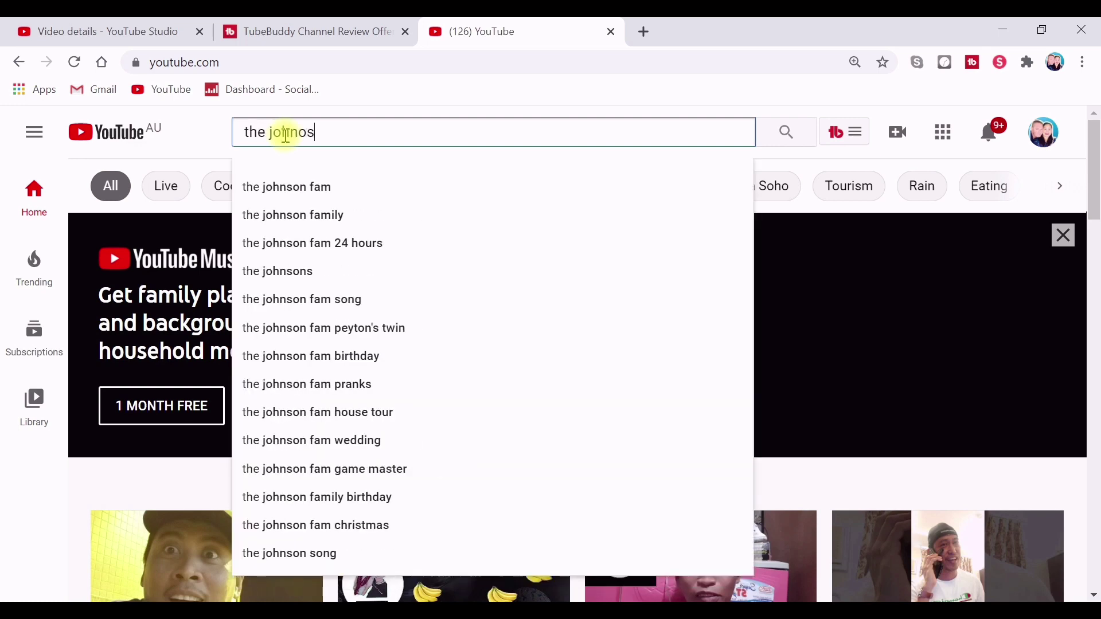
pyautogui.write(' channel')
pyautogui.press('Return')
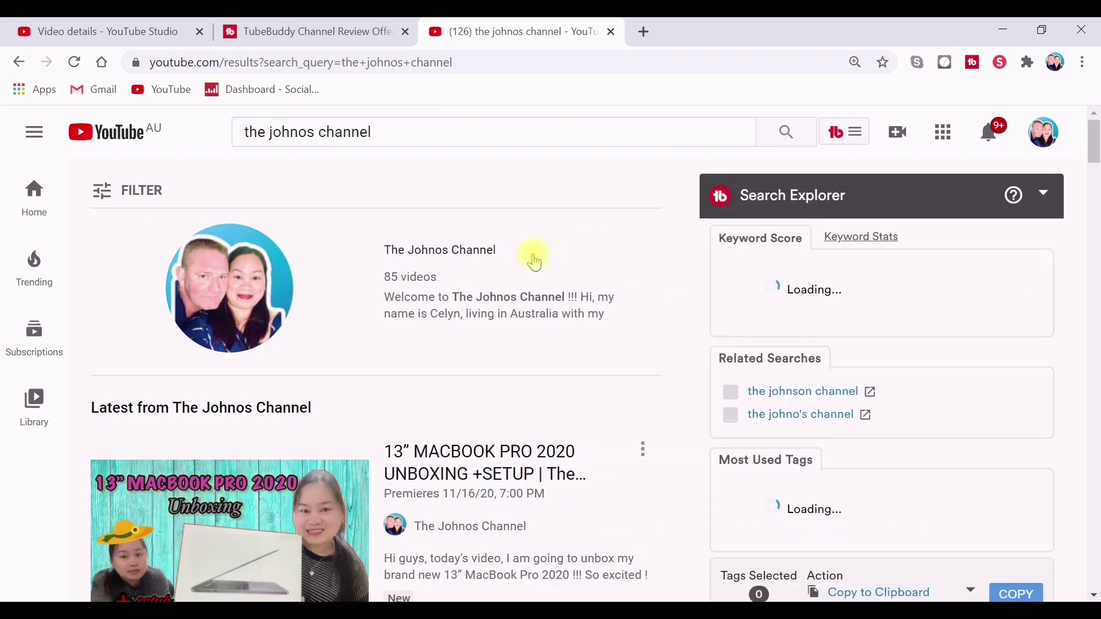
# Open The Johnos Channel page from the results and browse it
pyautogui.click(444, 258)
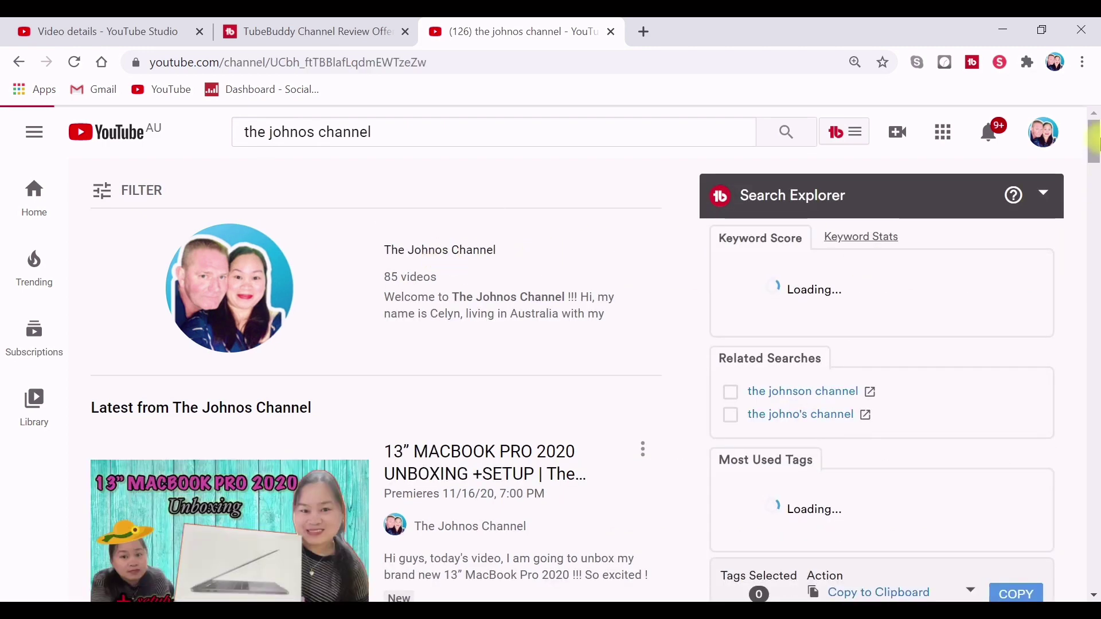
pyautogui.scroll(-3, 332, 181)
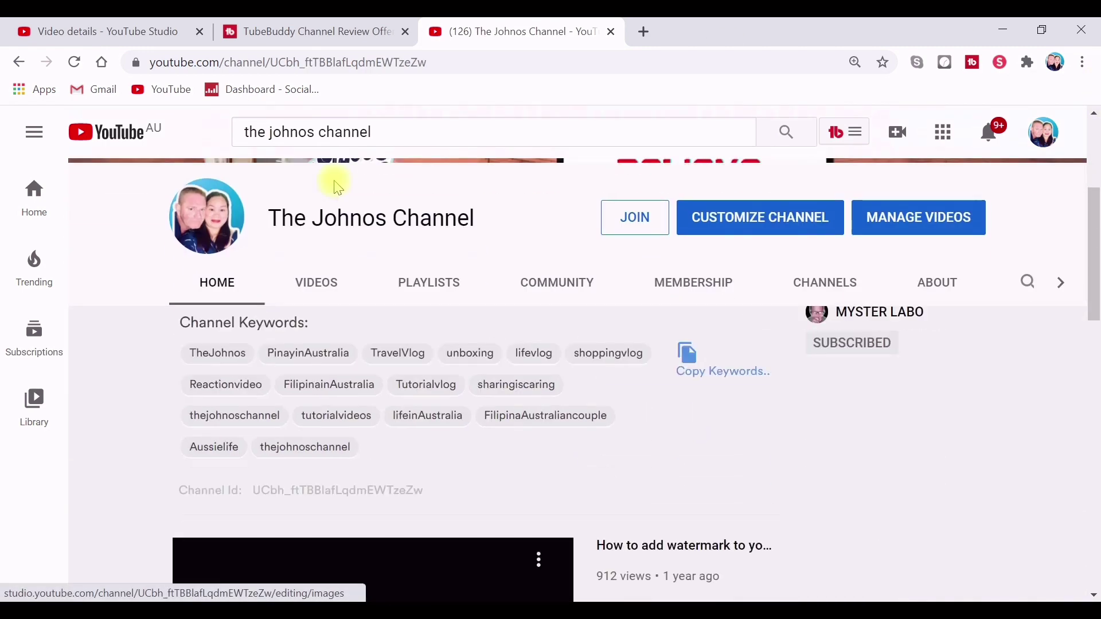
pyautogui.scroll(-4, 344, 189)
pyautogui.scroll(-8, 339, 240)
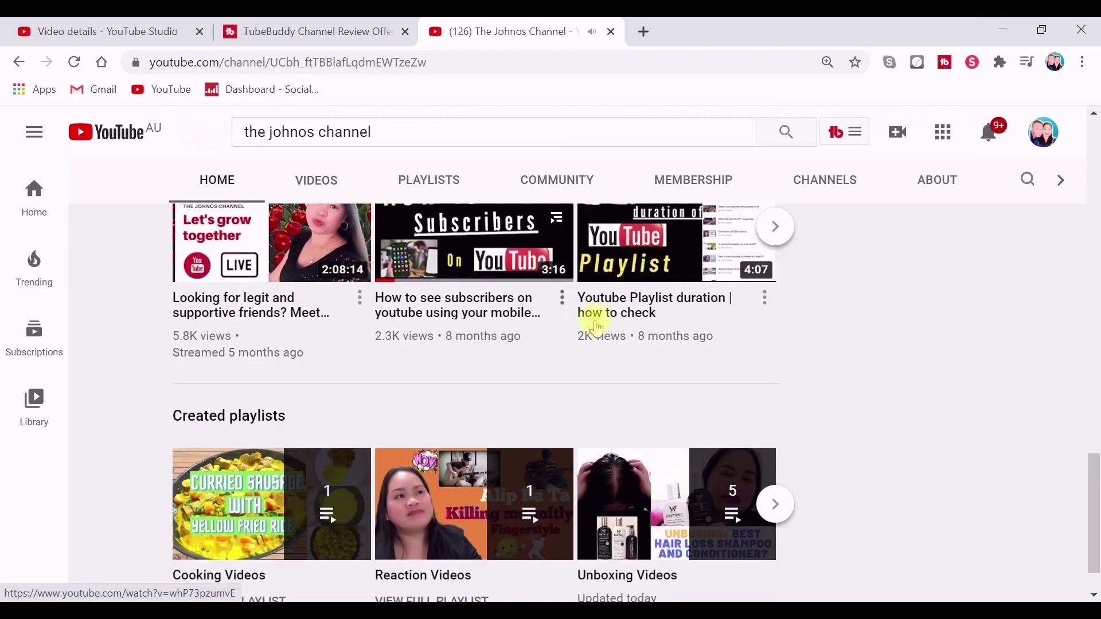
pyautogui.scroll(-1, 589, 319)
pyautogui.scroll(9, 629, 337)
pyautogui.scroll(5, 589, 319)
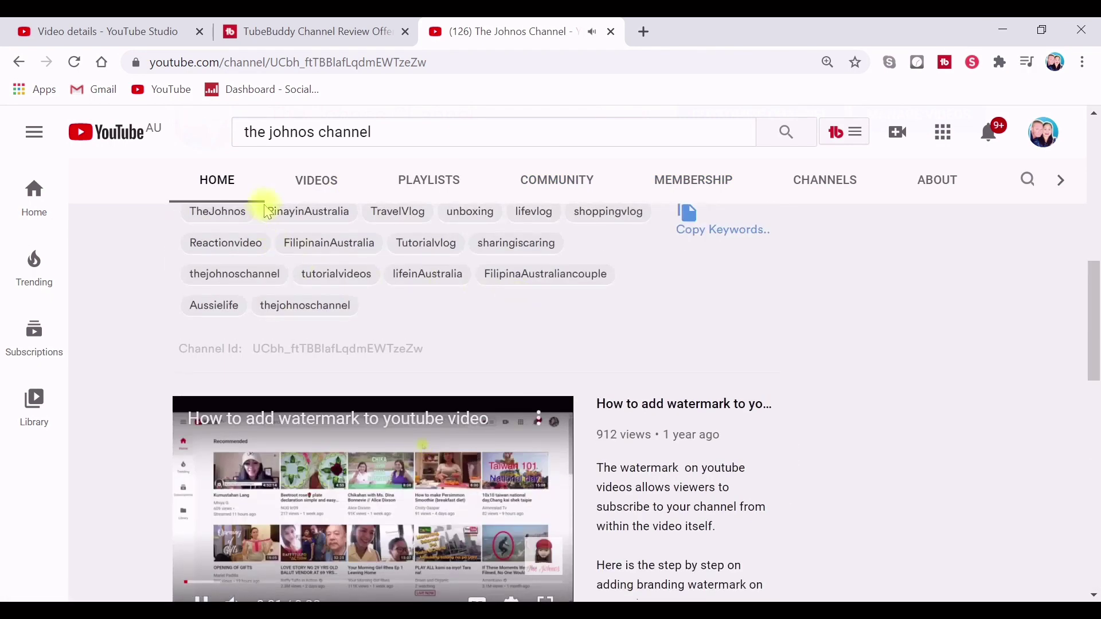
# Show The Johnos Channel's Videos tab, with the MacBook unboxing premiering 11/16/20, 7:00 PM
pyautogui.click(307, 182)
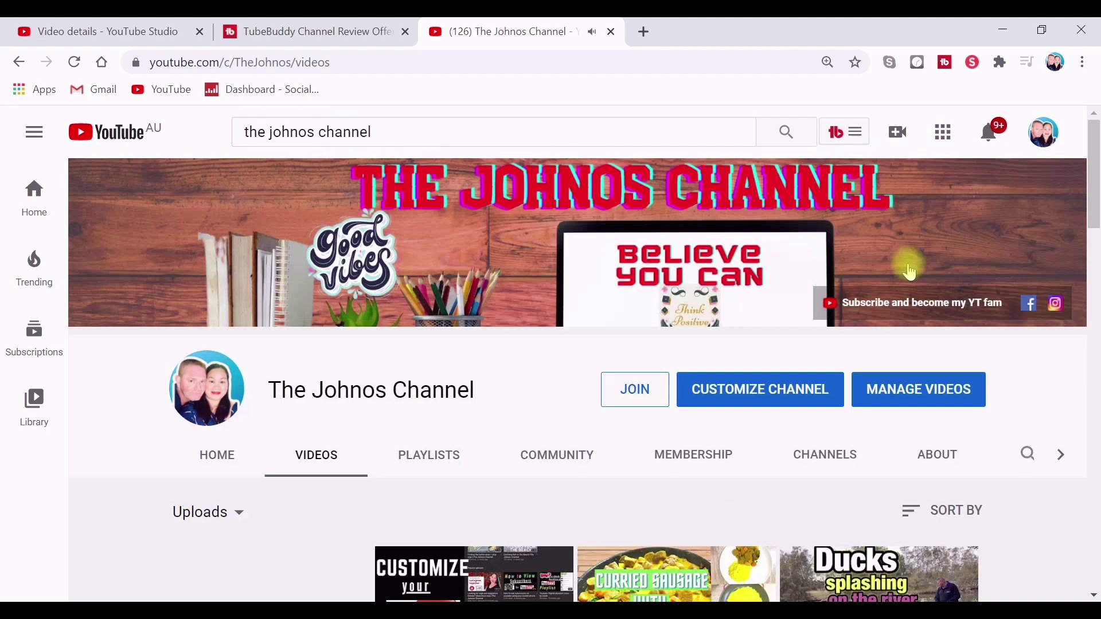
pyautogui.scroll(-5, 665, 364)
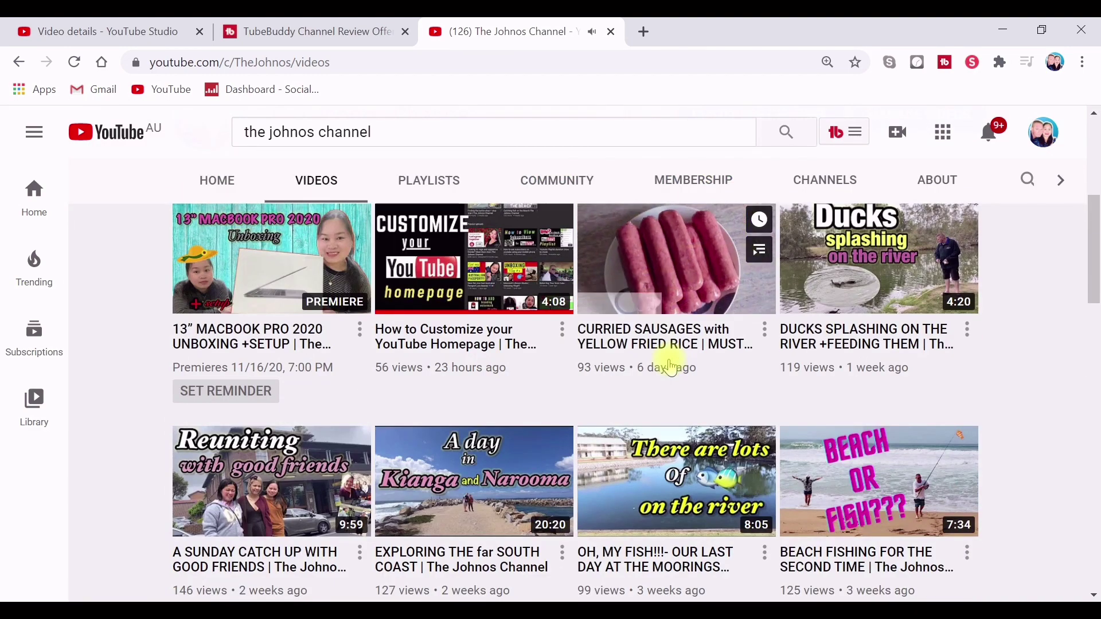